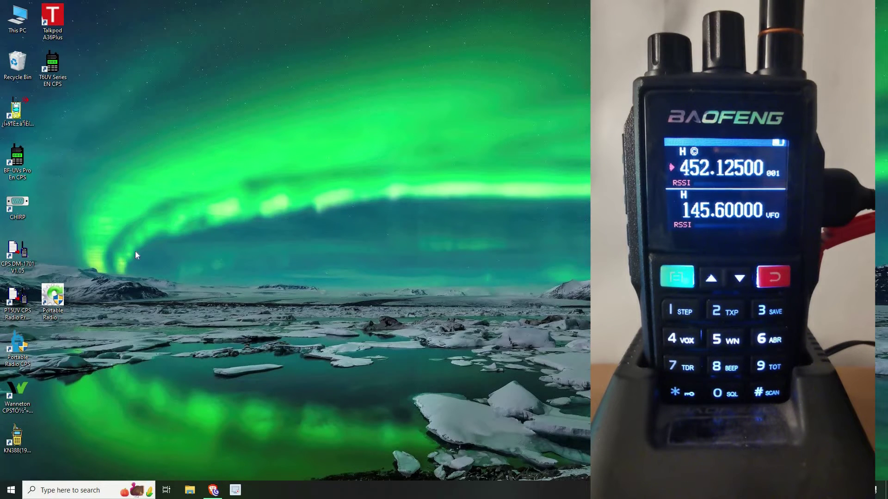
Launch the T6UV programming software and set the radio port to COM5
double_click(60, 63)
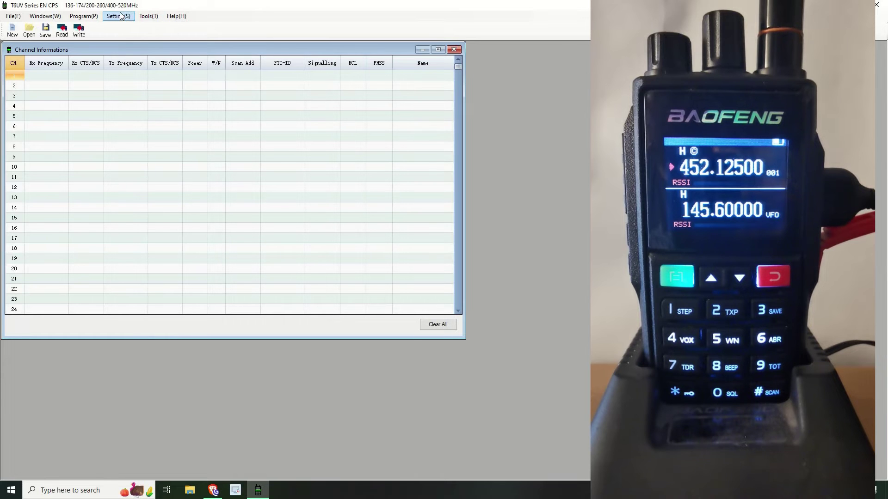
click(120, 16)
click(217, 28)
click(187, 37)
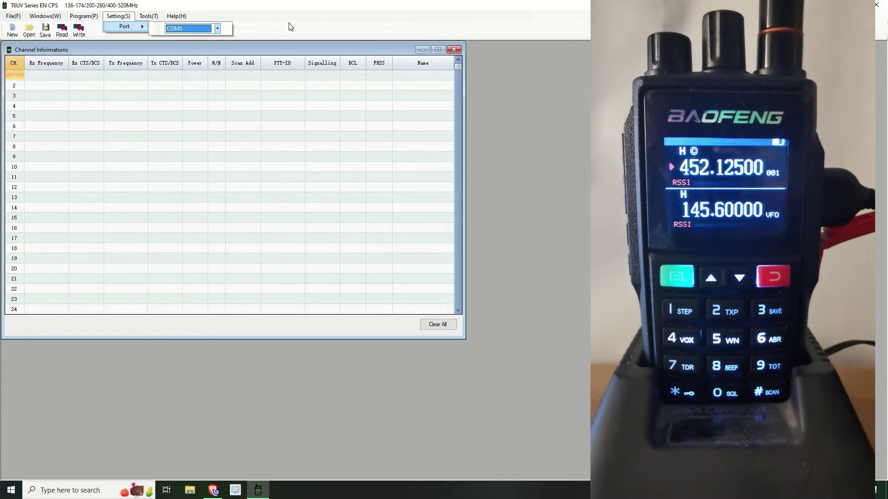
Read the radio's current data into the software, cancelling the write dialog first
click(79, 31)
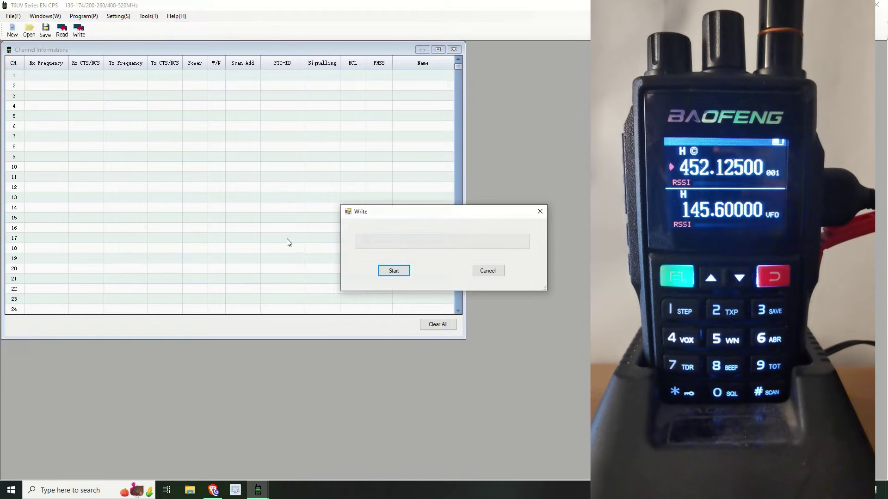
click(490, 273)
click(62, 30)
click(397, 272)
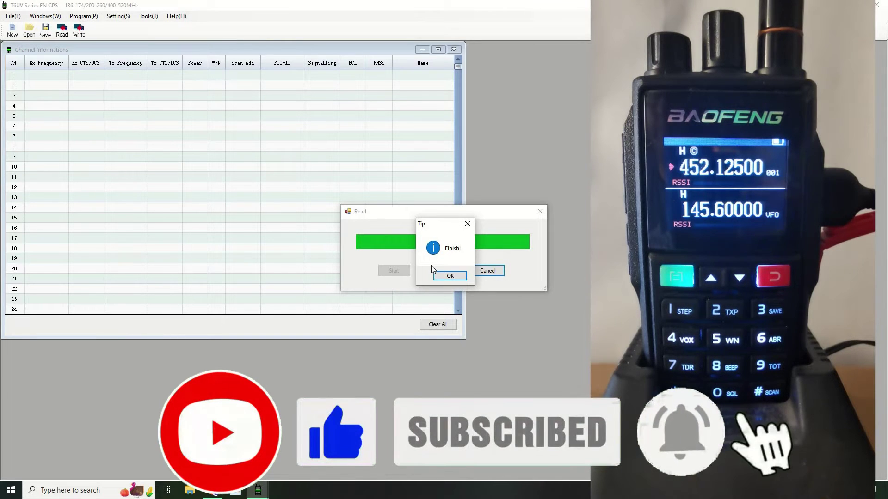
Accept the finished read and show the VFO Mode window with VFO A 440.62500 and VFO B 145.60000
click(453, 276)
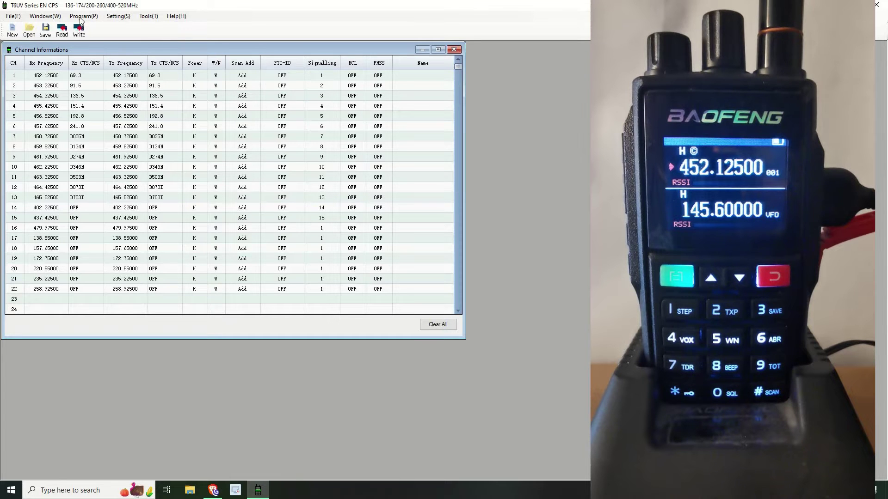
click(50, 16)
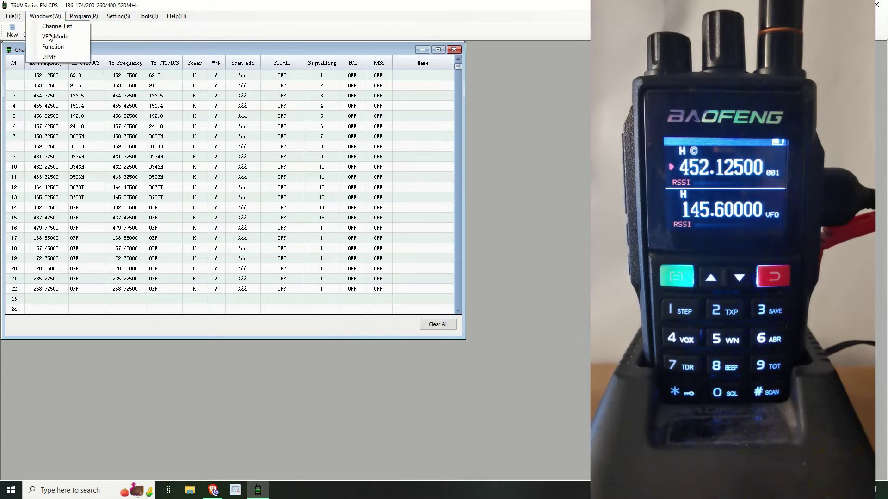
click(152, 174)
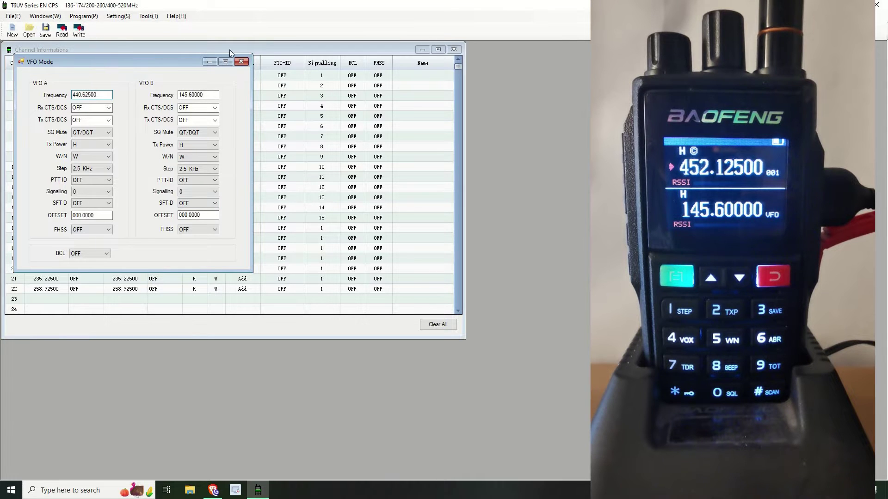
Review the Function settings, leaving Backlight Time ON and the display types unchanged
click(44, 16)
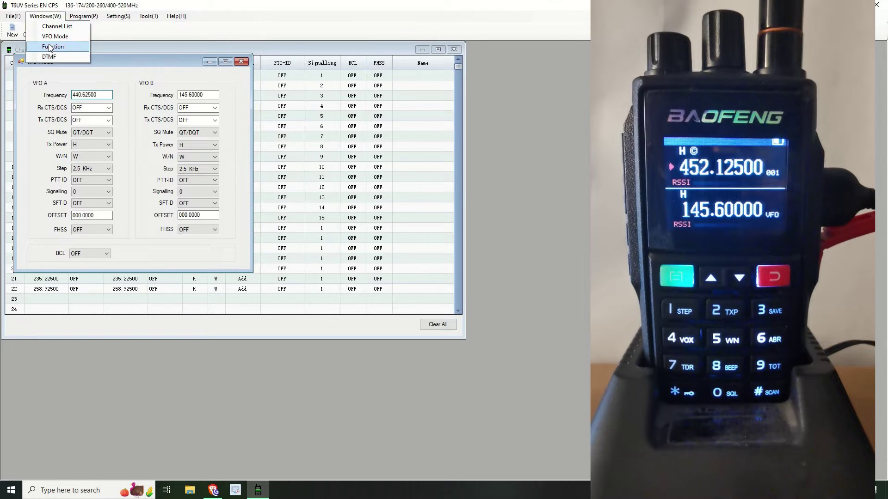
click(49, 47)
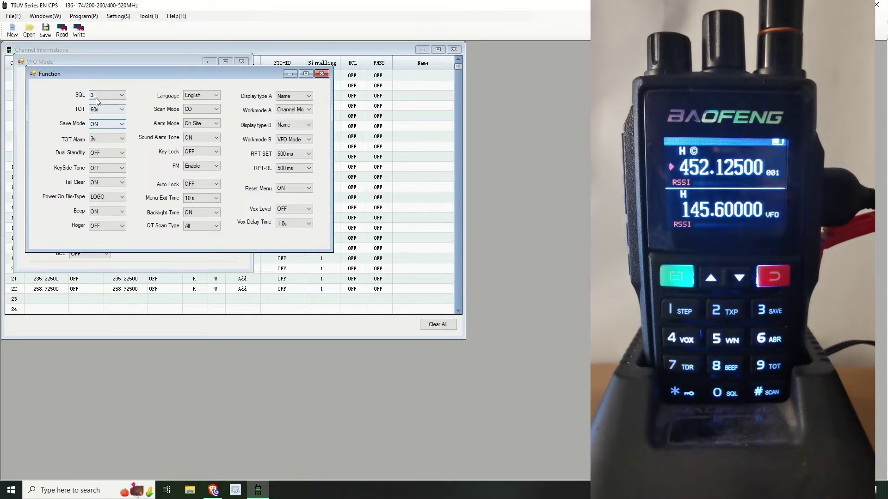
click(99, 156)
click(217, 214)
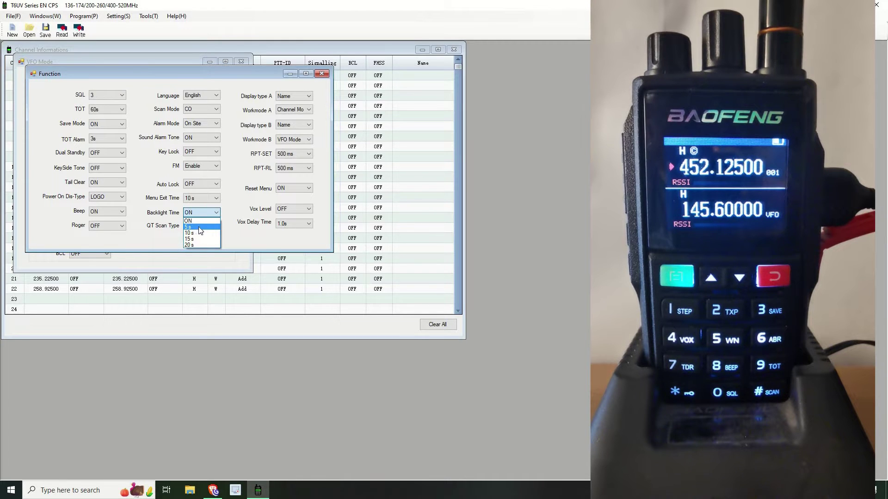
key(Down)
click(237, 240)
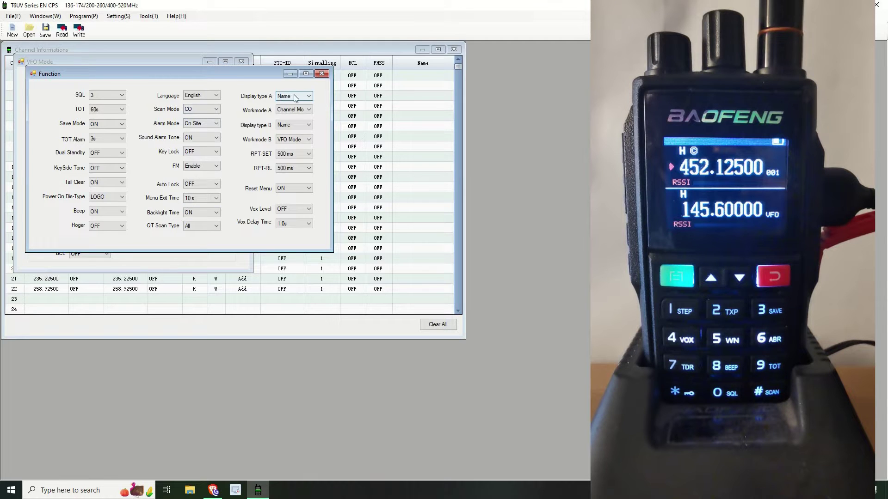
key(Tab)
key(Tab)
key(Tab)
key(Tab)
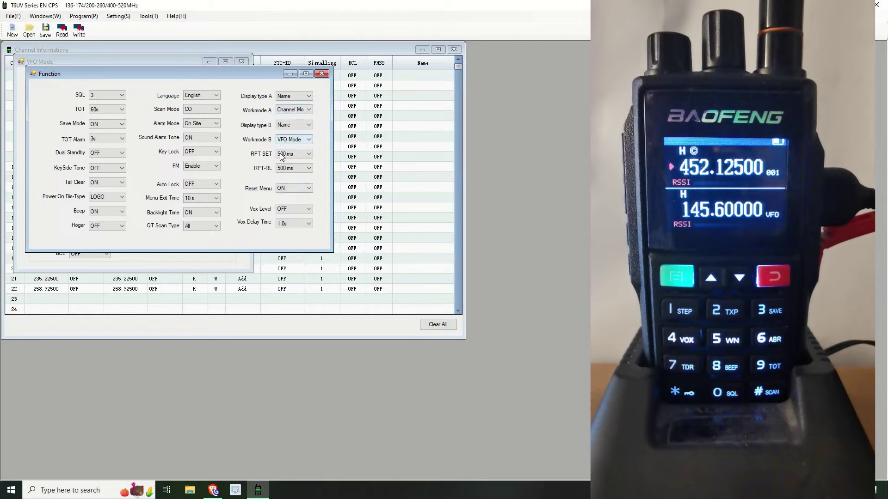
key(Tab)
key(Tab)
key(Tab)
key(Tab)
click(45, 16)
Check and exit the DTMF settings, then close the VFO Mode and Function windows
click(49, 56)
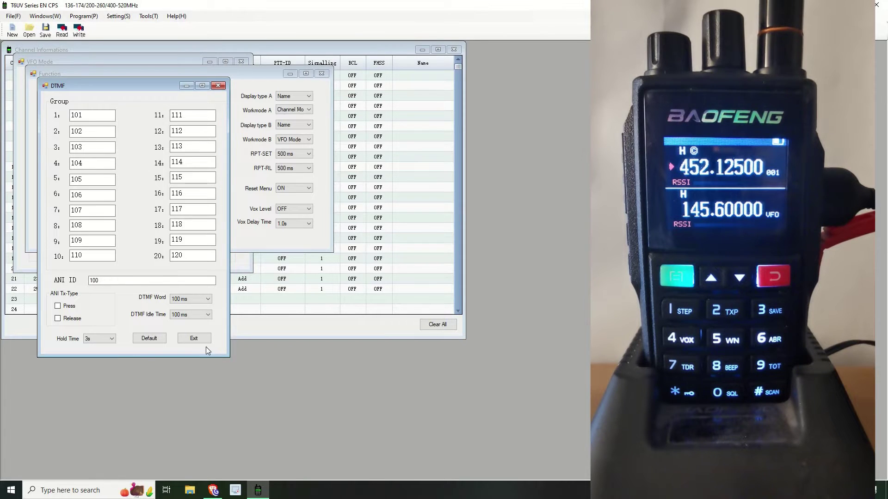
click(193, 339)
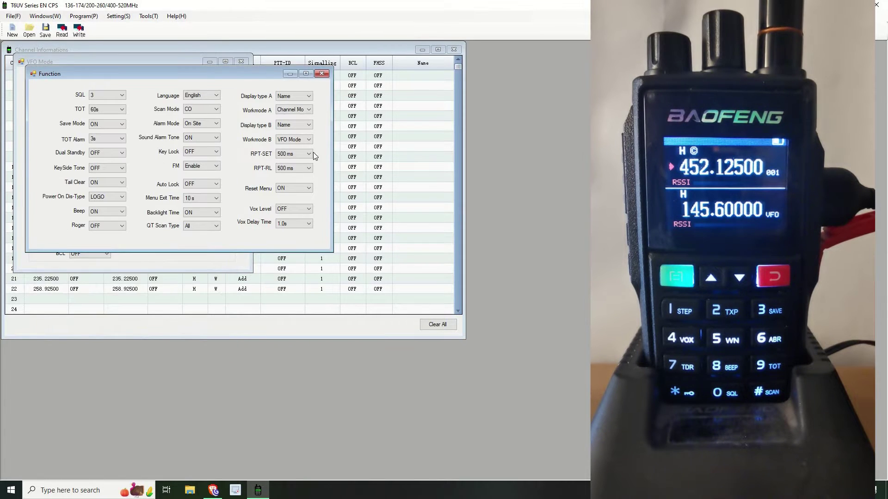
click(241, 61)
click(239, 61)
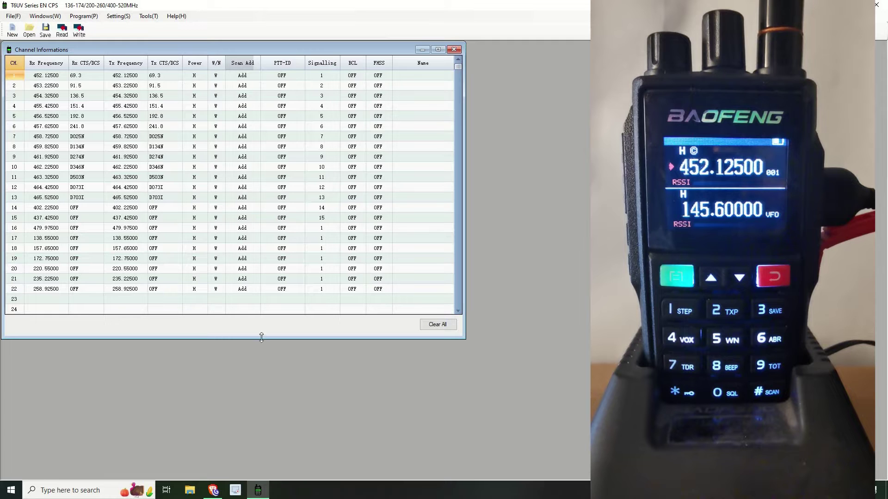
click(213, 491)
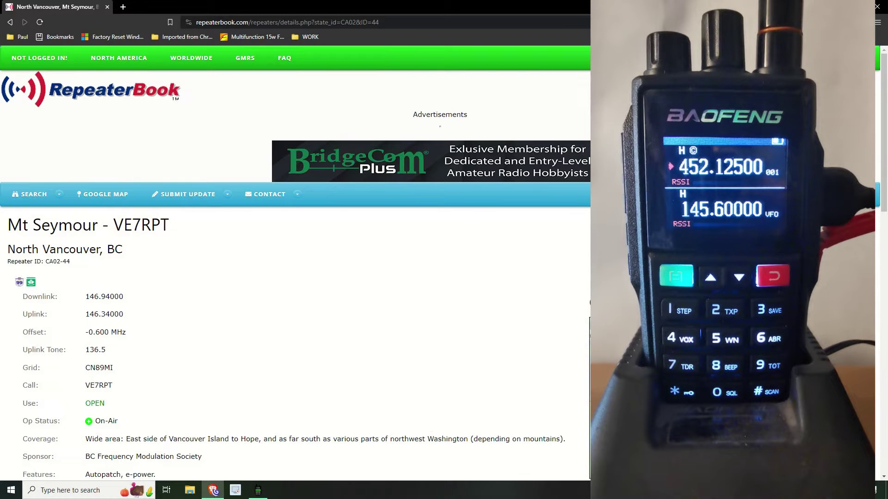
scroll(296, 264, down, 3)
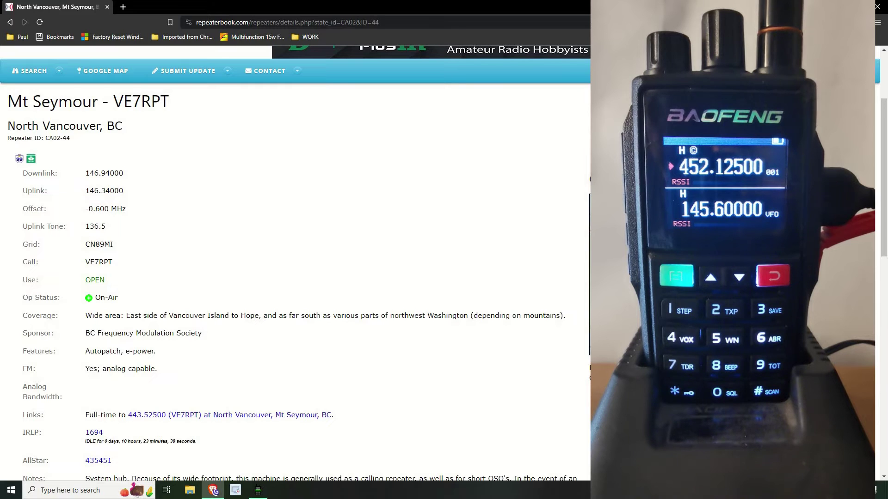
Copy the VE7RPT downlink frequency 146.94000 from RepeaterBook for the CPS channel table
triple_click(511, 209)
scroll(515, 253, up, 3)
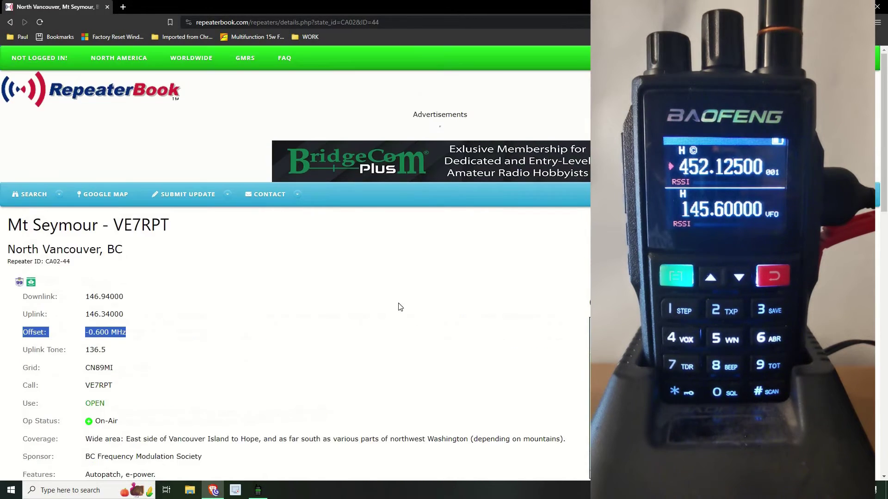
click(224, 305)
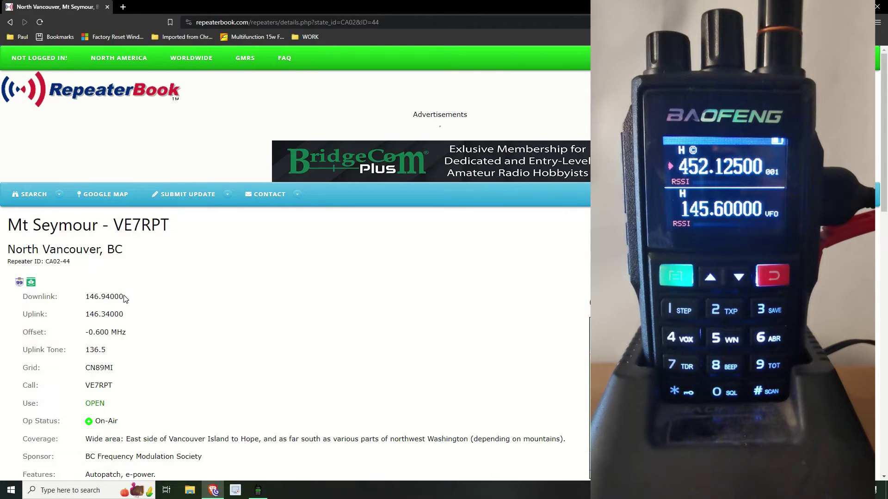
drag(123, 297, 85, 297)
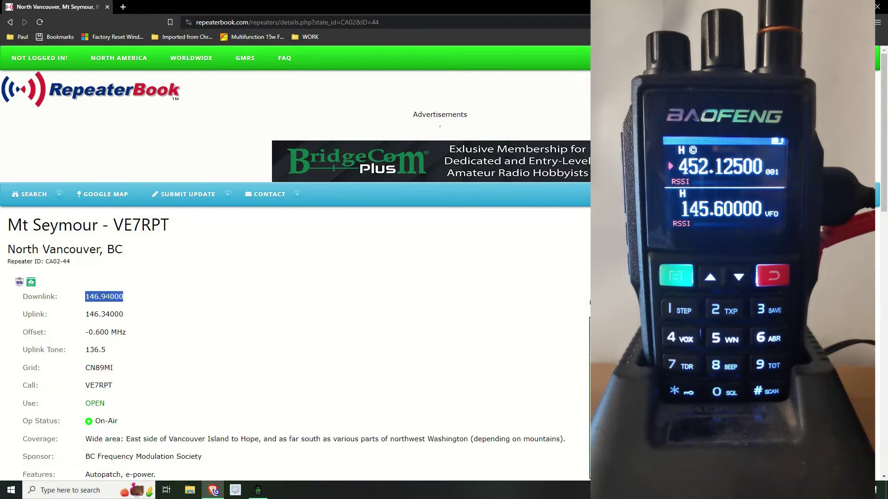
right_click(108, 299)
click(135, 305)
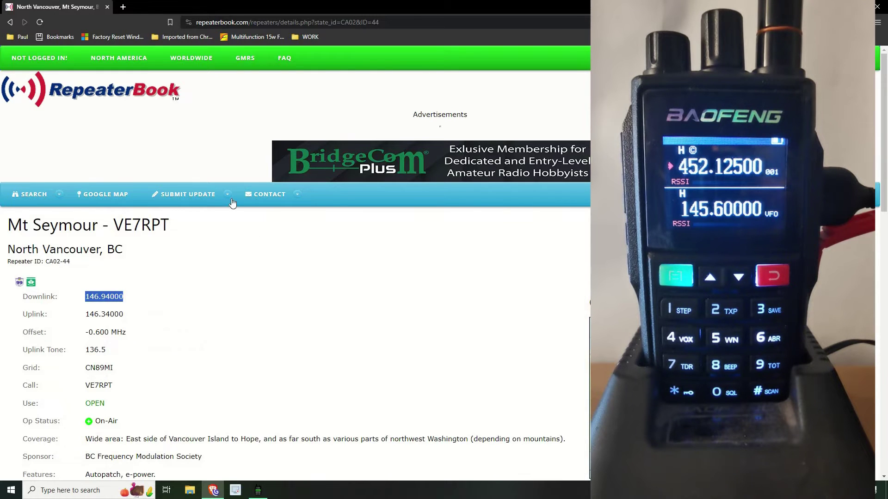
click(258, 490)
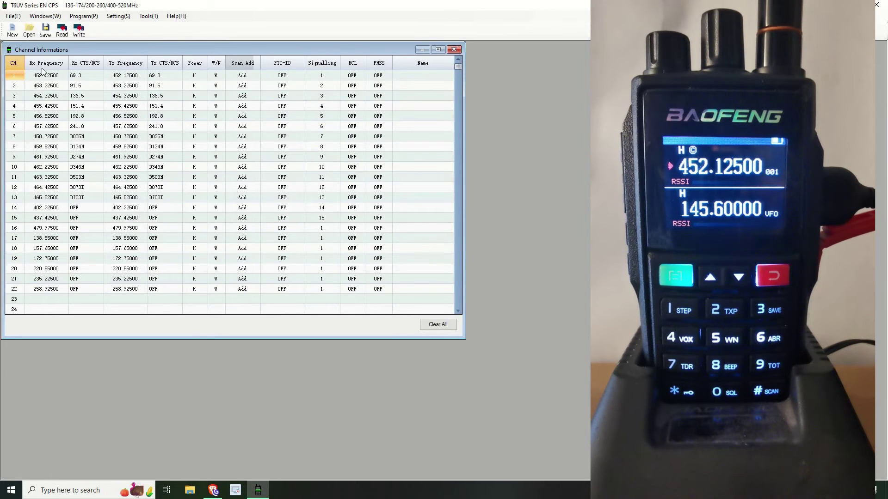
Paste 146.94000 as channel 1's receive frequency
double_click(62, 75)
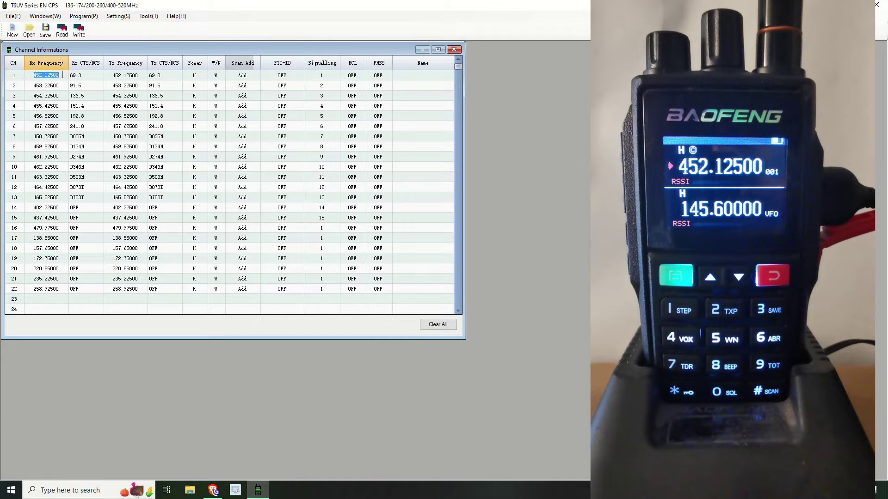
key(ctrl+v)
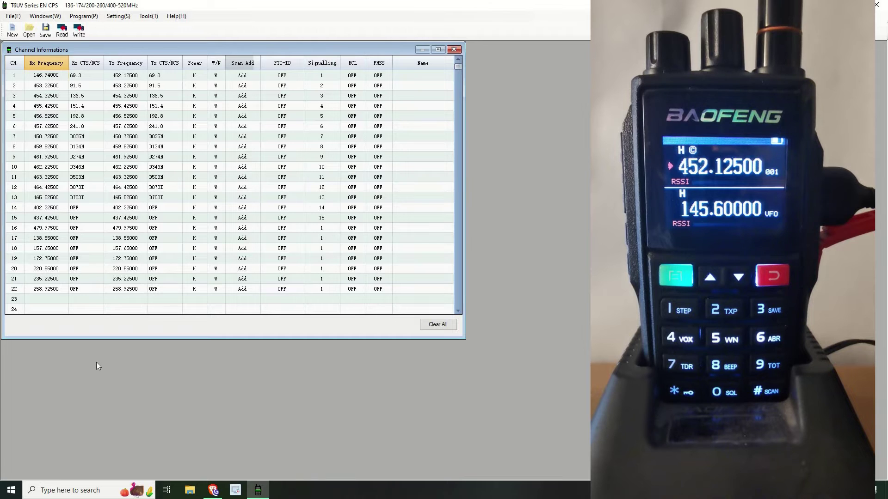
click(214, 490)
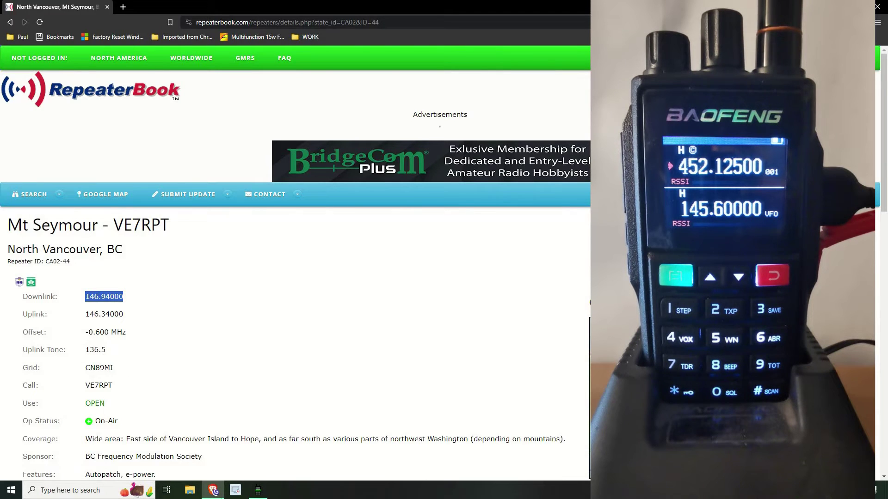
Set channel 1's transmit tone to 136.5 from the CTS/DCS list
click(258, 490)
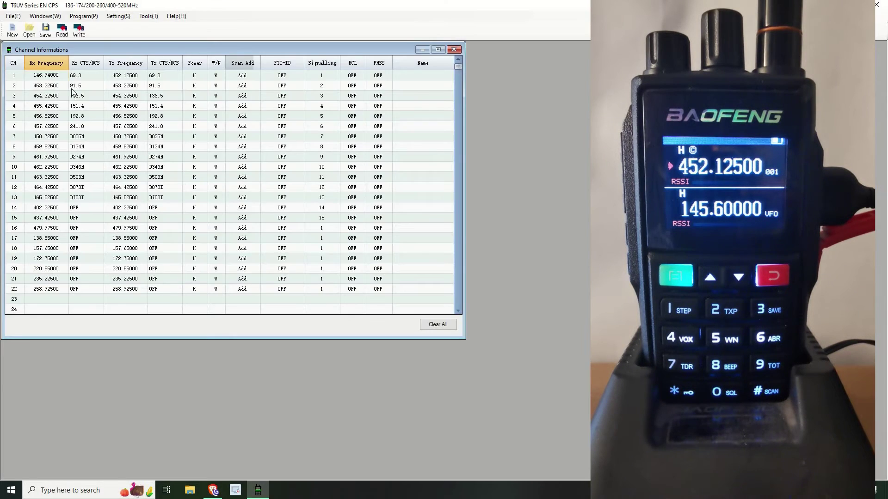
click(90, 75)
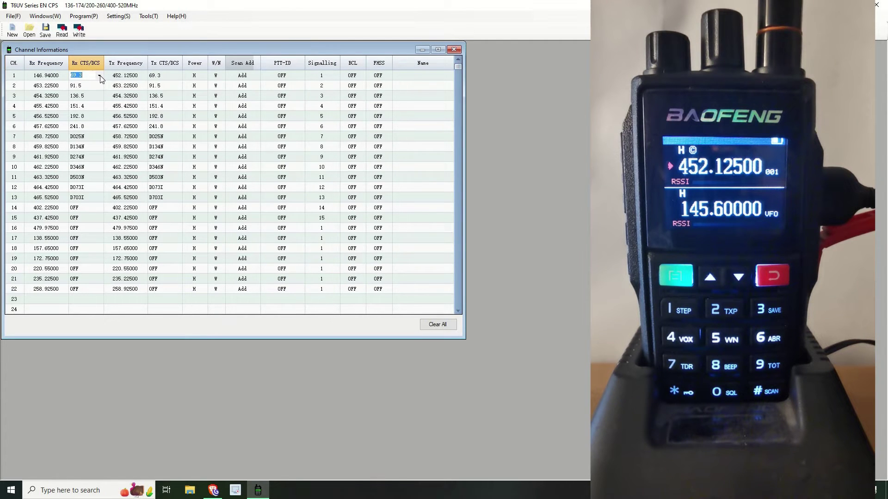
click(176, 79)
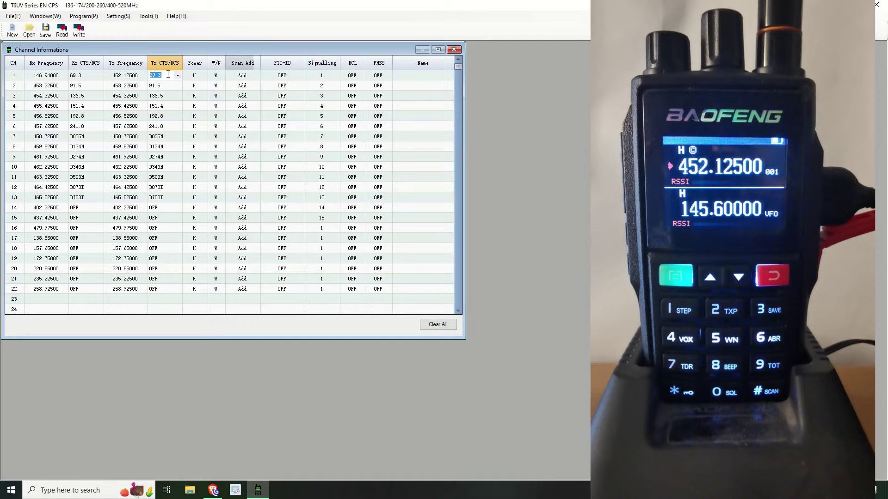
key(ctrl+v)
click(177, 75)
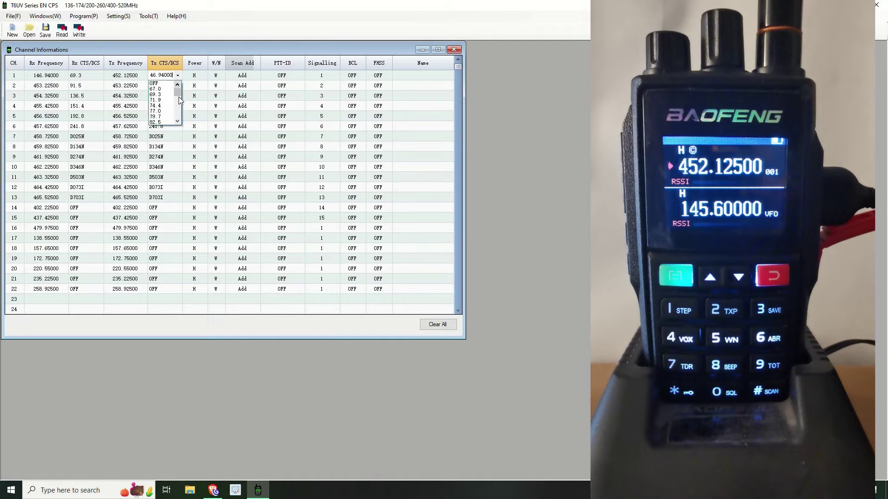
scroll(168, 106, down, 9)
scroll(167, 106, up, 4)
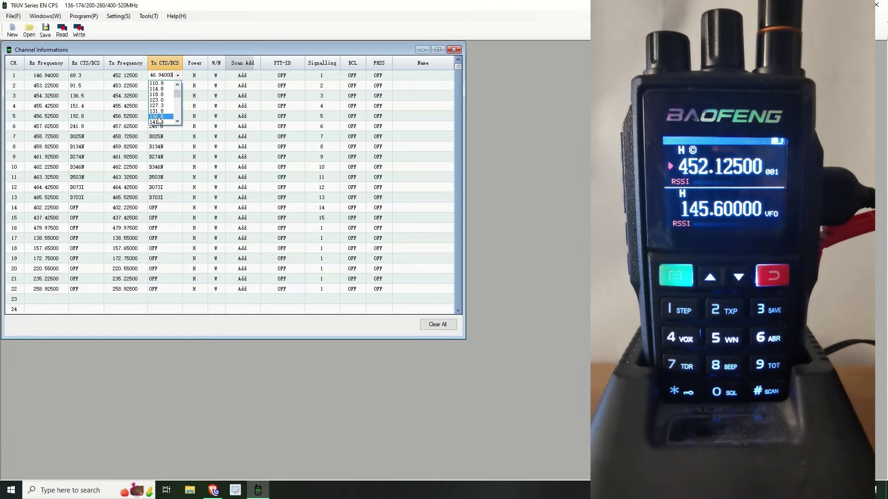
click(158, 116)
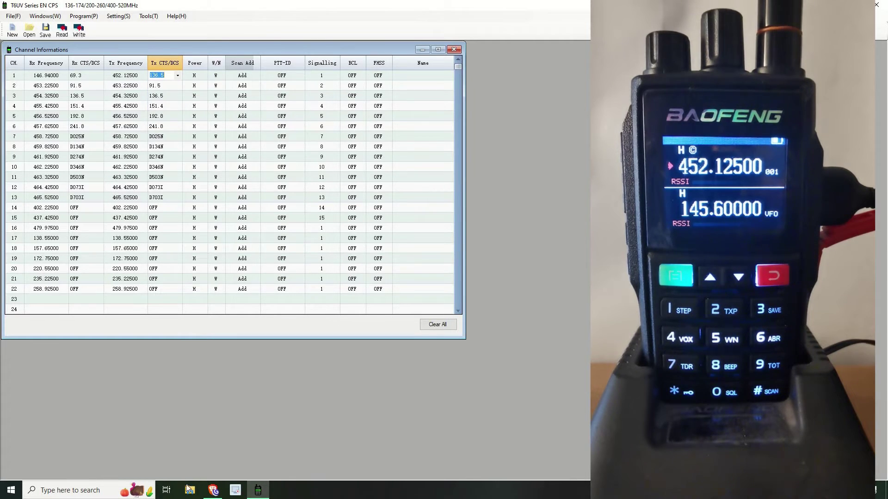
click(213, 490)
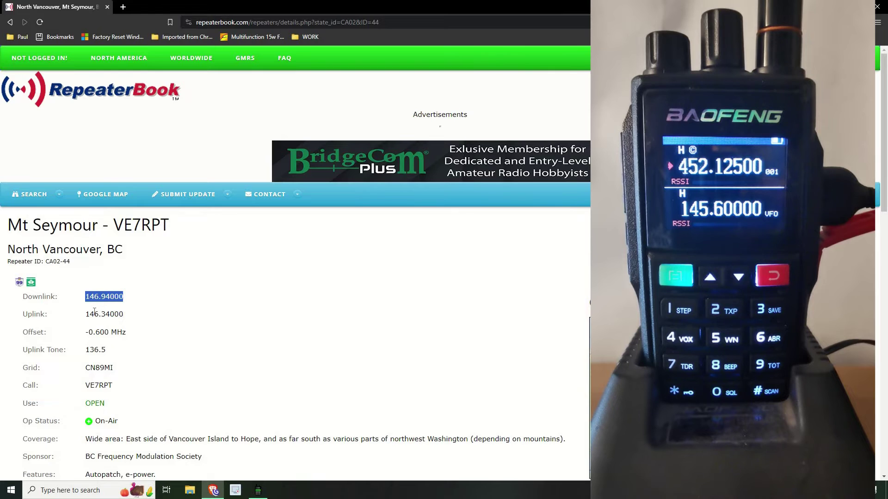
Copy the uplink frequency 146.34000 from the Mt Seymour RepeaterBook page
double_click(94, 314)
drag(133, 317, 85, 317)
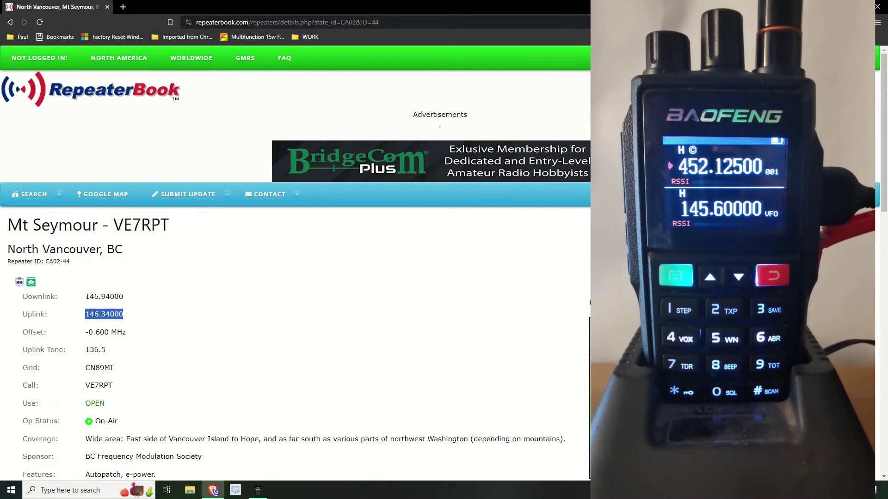
right_click(95, 314)
click(113, 319)
click(258, 490)
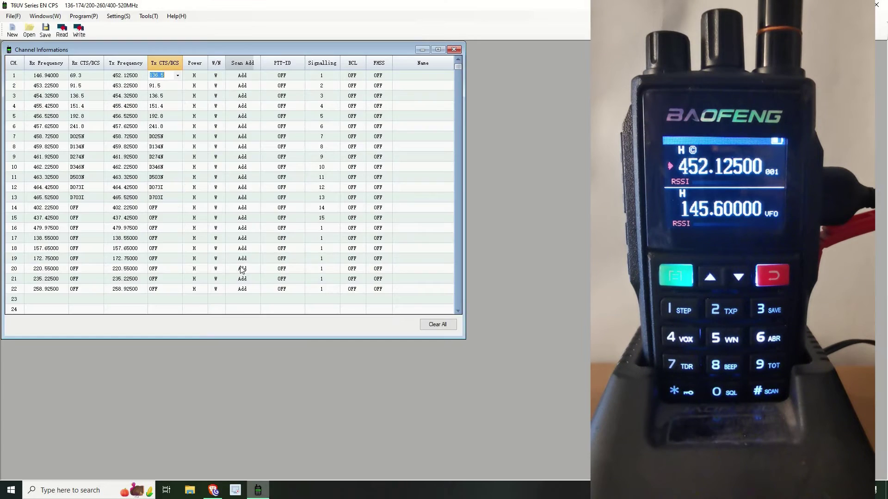
Enter 146.34000 as channel 1's transmit frequency
click(130, 75)
text(146.34000)
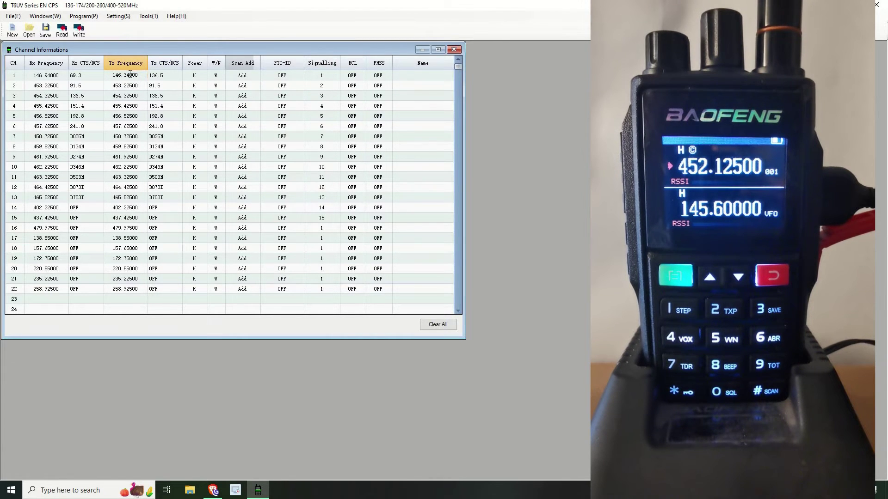
click(170, 77)
click(214, 490)
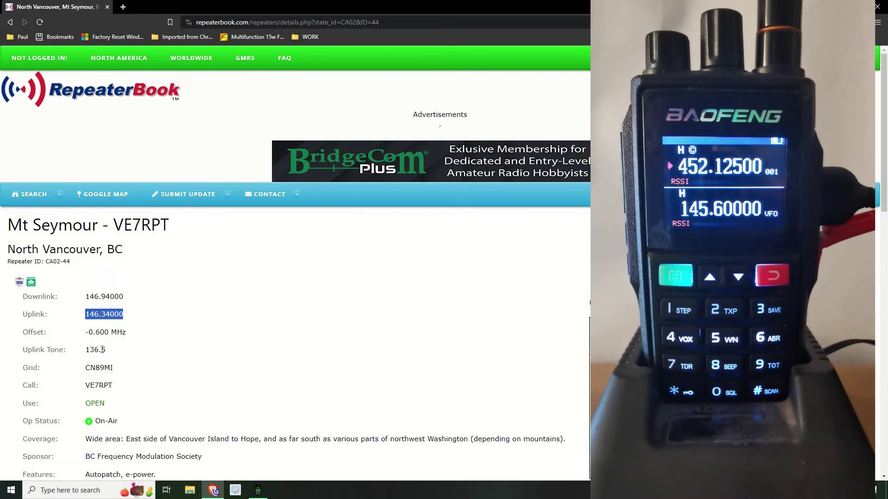
Copy the 136.5 uplink tone from the Mt Seymour RepeaterBook page
double_click(102, 350)
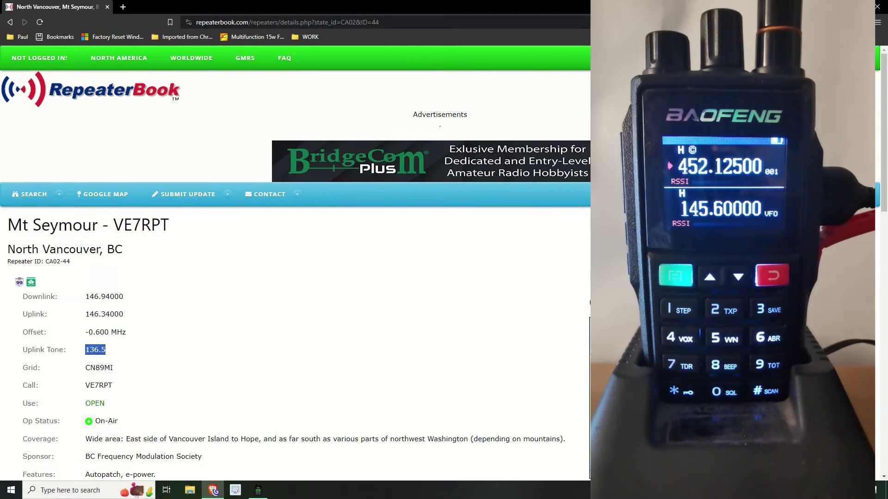
right_click(112, 352)
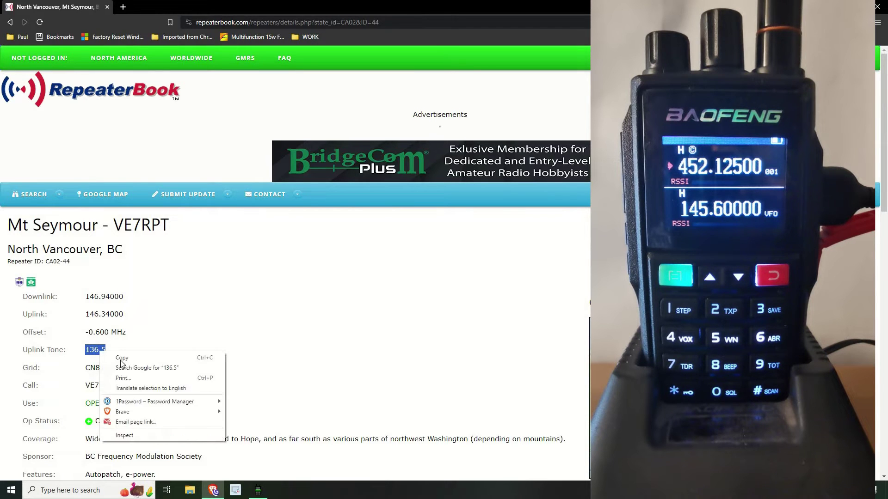
click(133, 356)
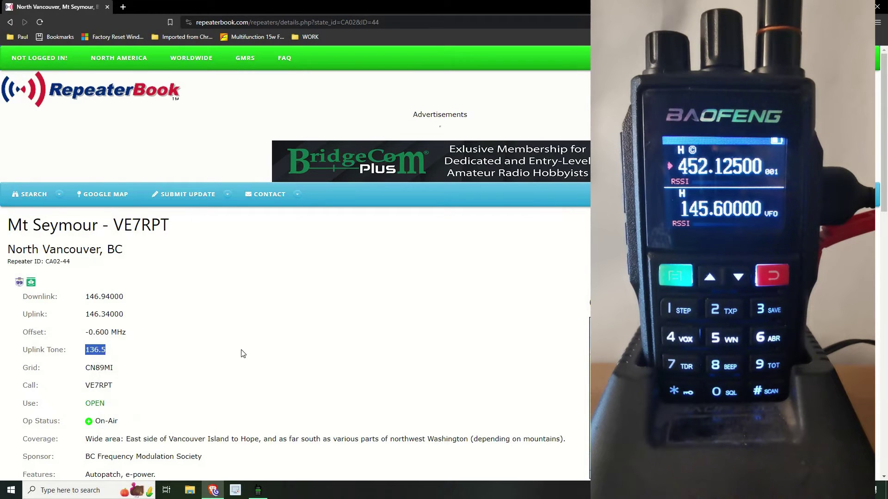
click(259, 380)
click(257, 491)
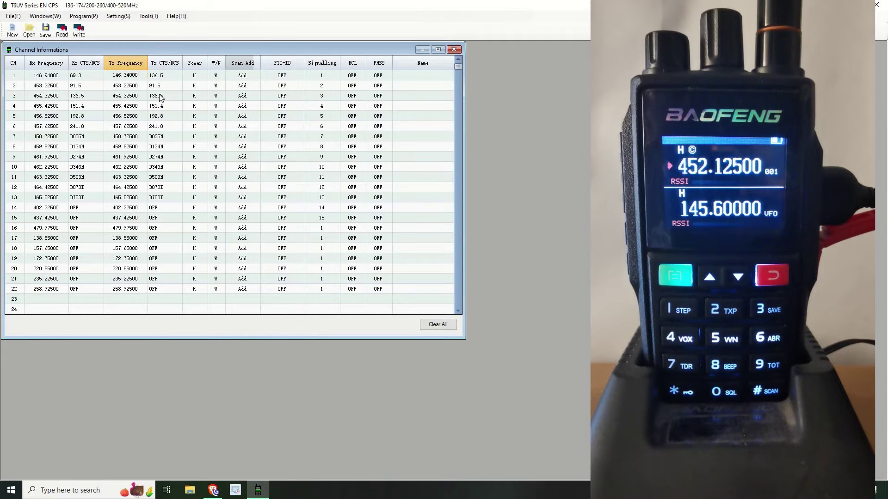
Enter 136.5 in channel 1's Rx CTS/DCS cell to match its transmit tone
click(92, 75)
text(136.5)
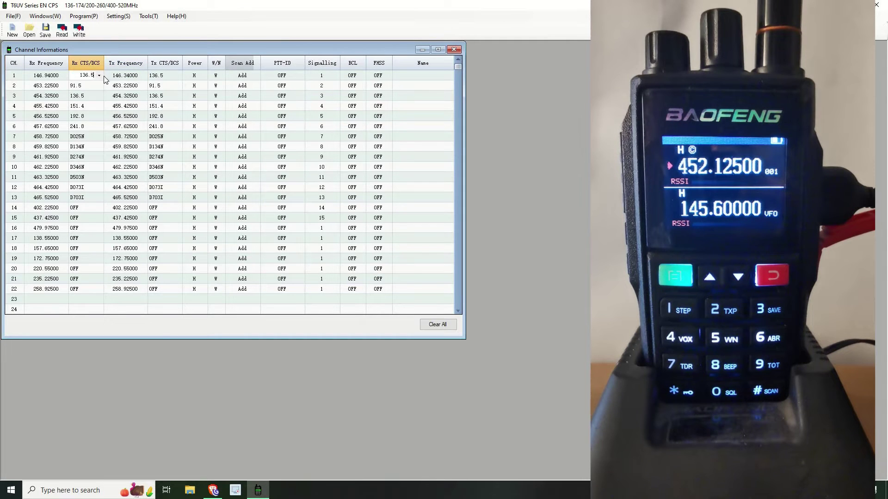
click(83, 126)
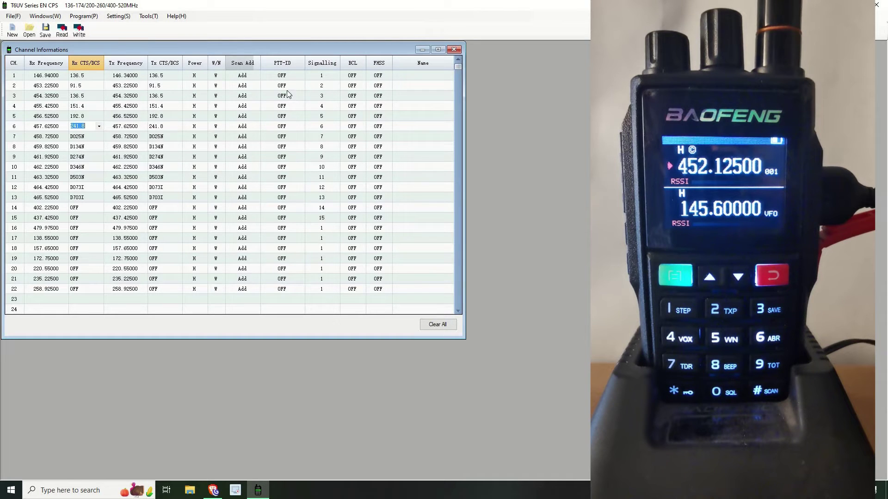
click(424, 75)
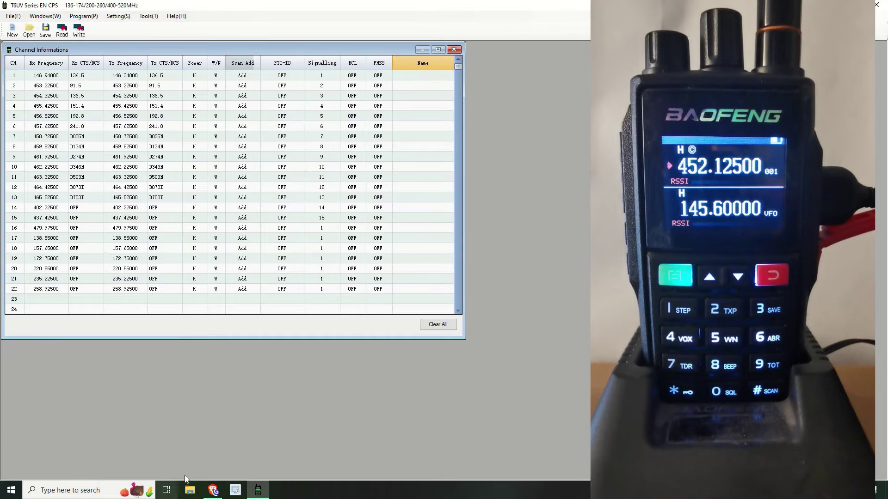
Copy the callsign VE7RPT from the RepeaterBook Mt Seymour page, then return to the CPS
click(213, 490)
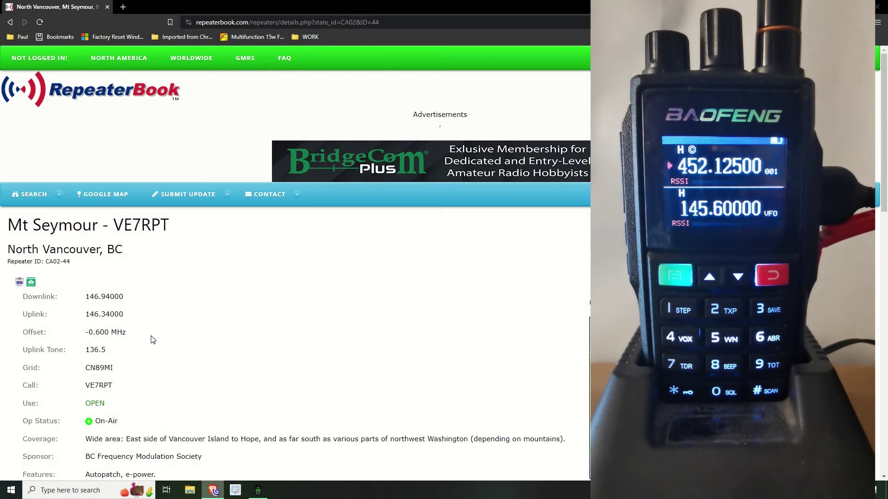
double_click(92, 384)
right_click(104, 389)
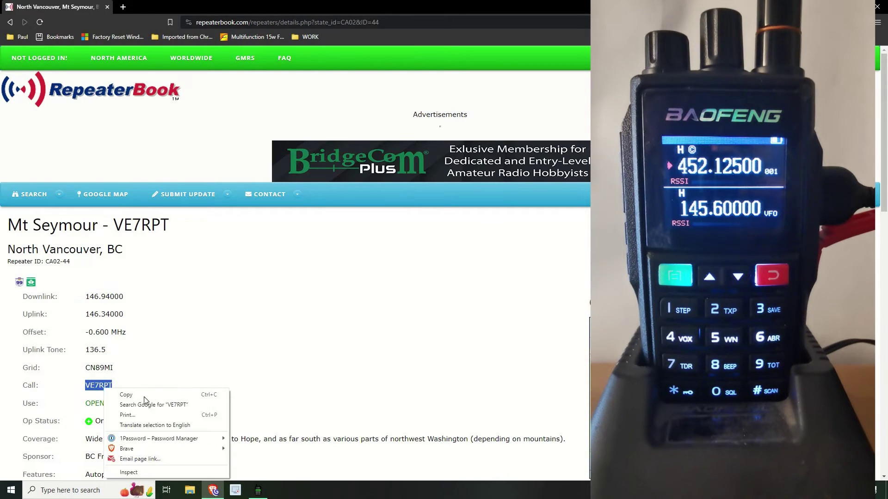
click(126, 394)
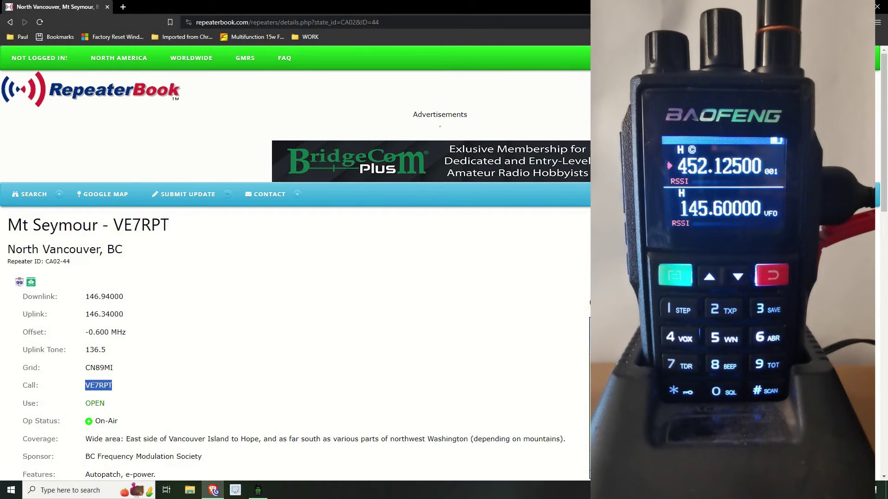
click(258, 490)
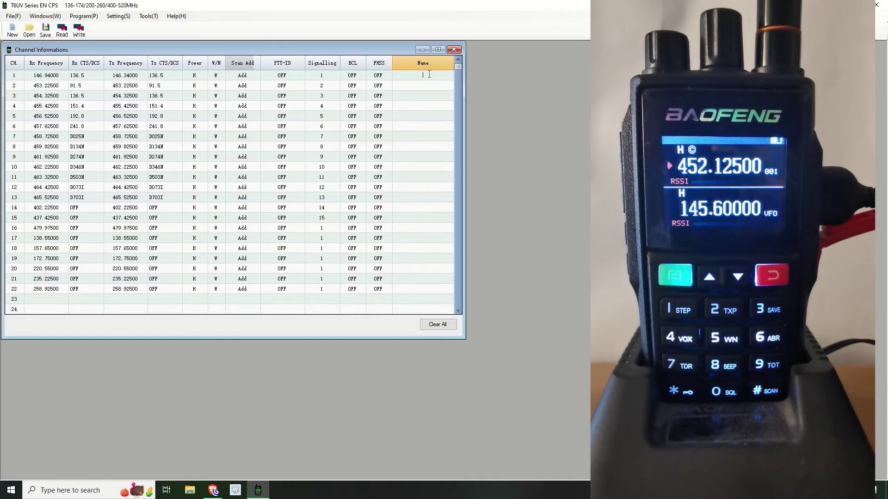
Paste VE7RPT into channel 1's Name cell and commit it
key(ctrl+v)
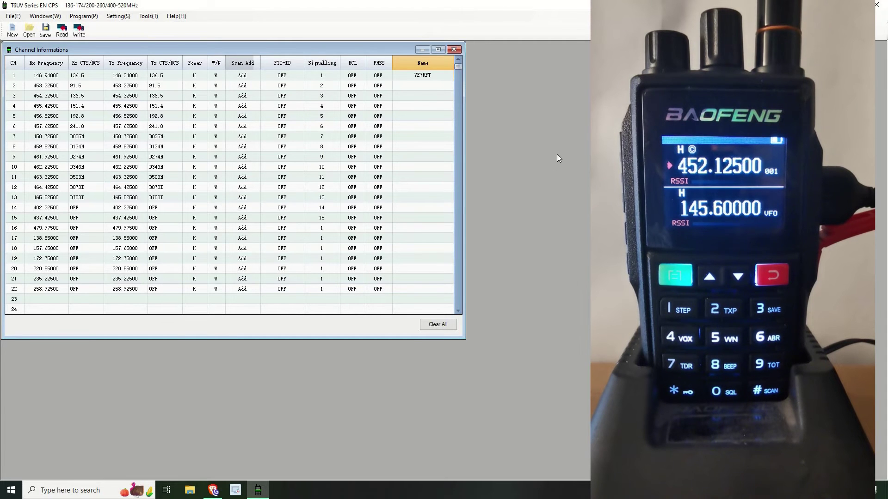
click(426, 95)
In Function settings, keep Display type A on Name and set Display type B to Frequency
click(45, 16)
click(53, 46)
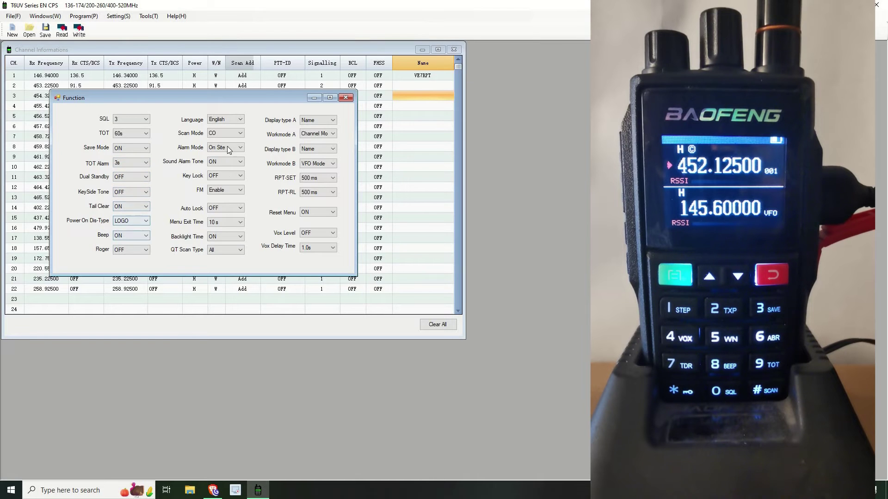
click(333, 121)
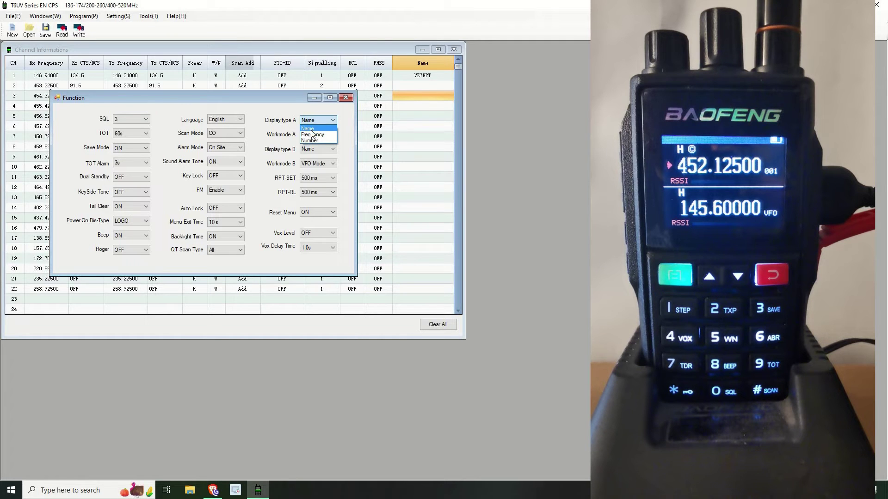
click(348, 121)
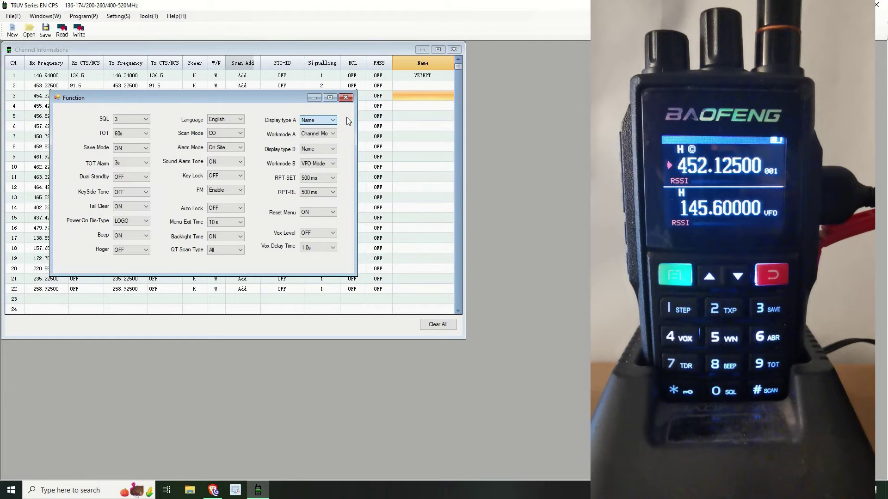
click(331, 149)
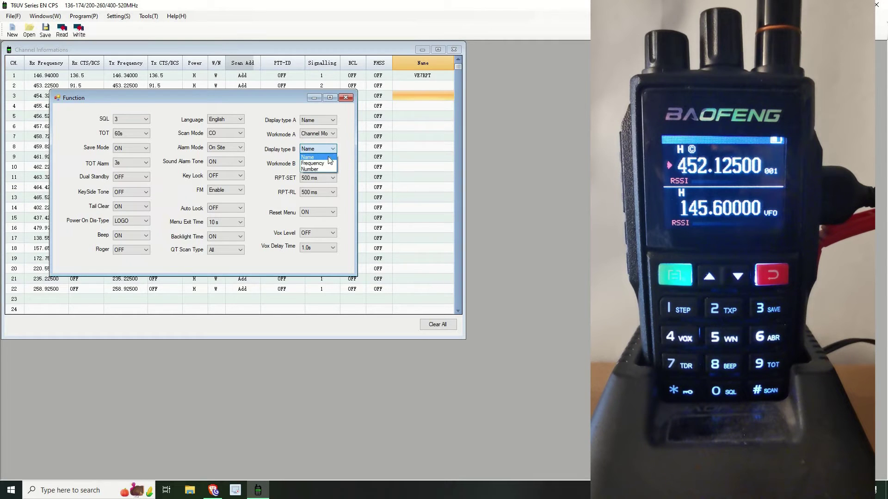
click(314, 163)
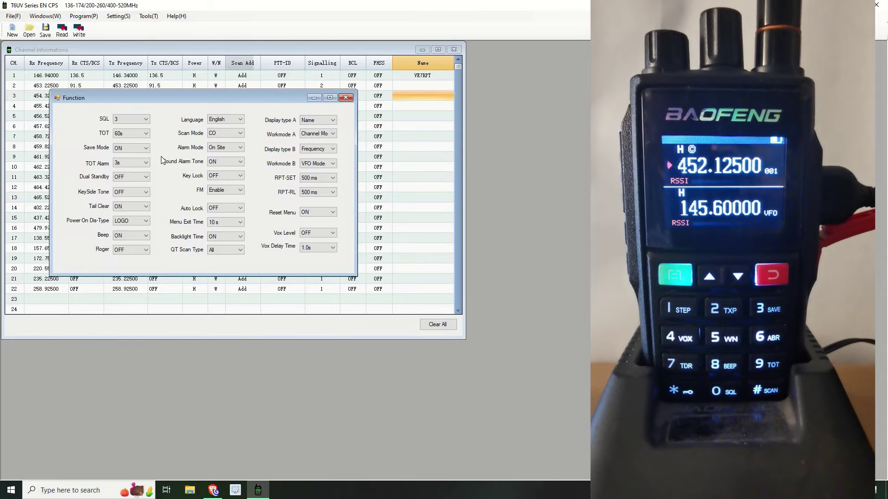
Write channel 1 and the display settings to the radio and confirm completion
click(79, 31)
click(387, 271)
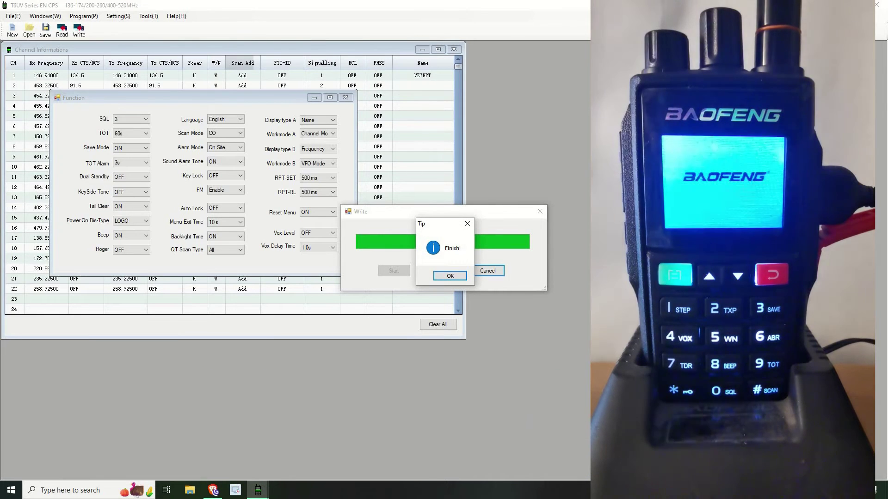
click(448, 276)
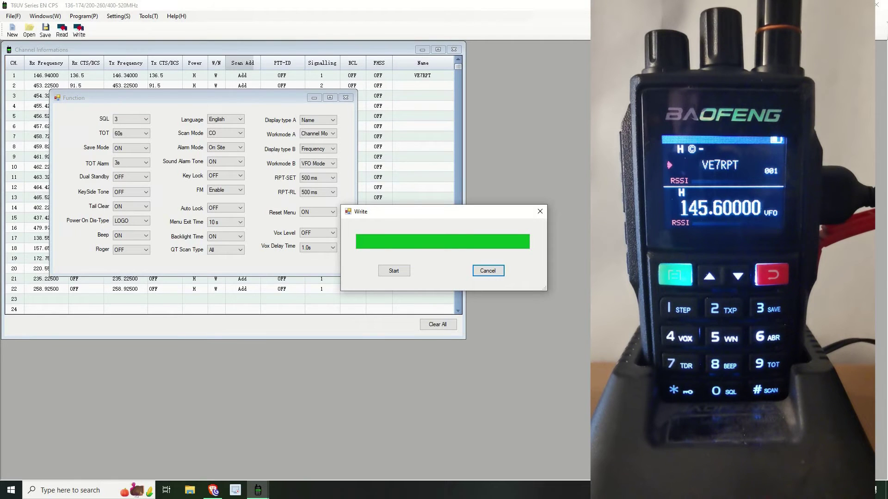